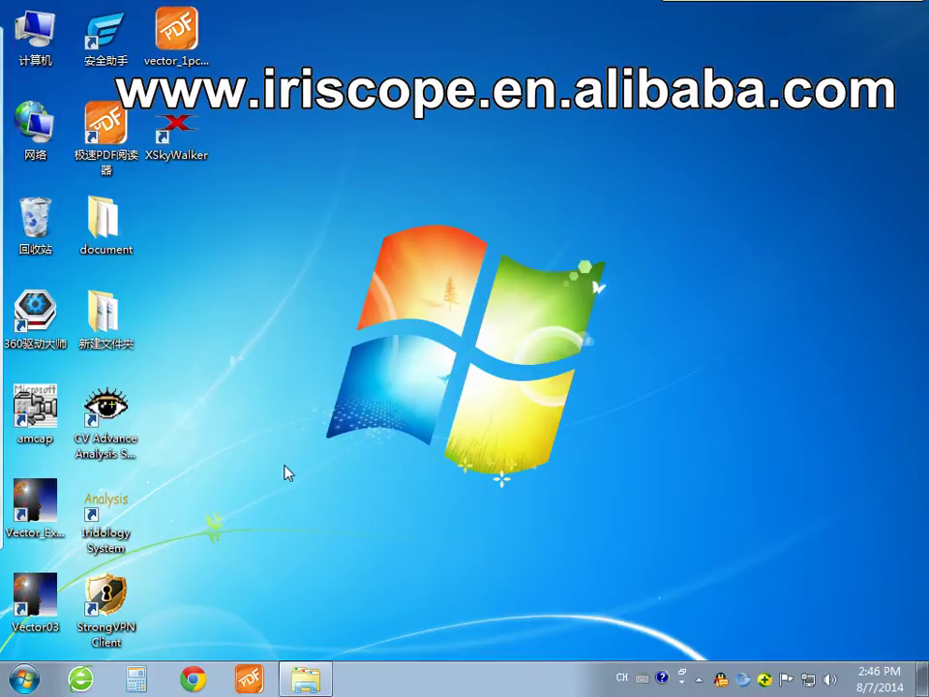
# Check the available screen resolutions in the display settings, keep 1024 × 768, and close the settings.
pyautogui.rightClick(351, 381)
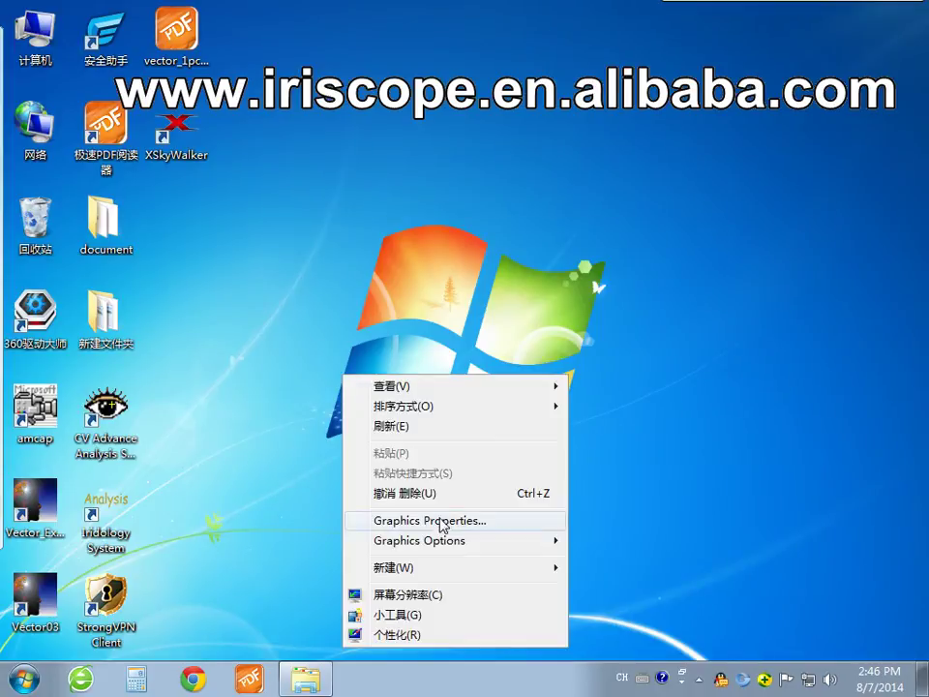
pyautogui.click(431, 594)
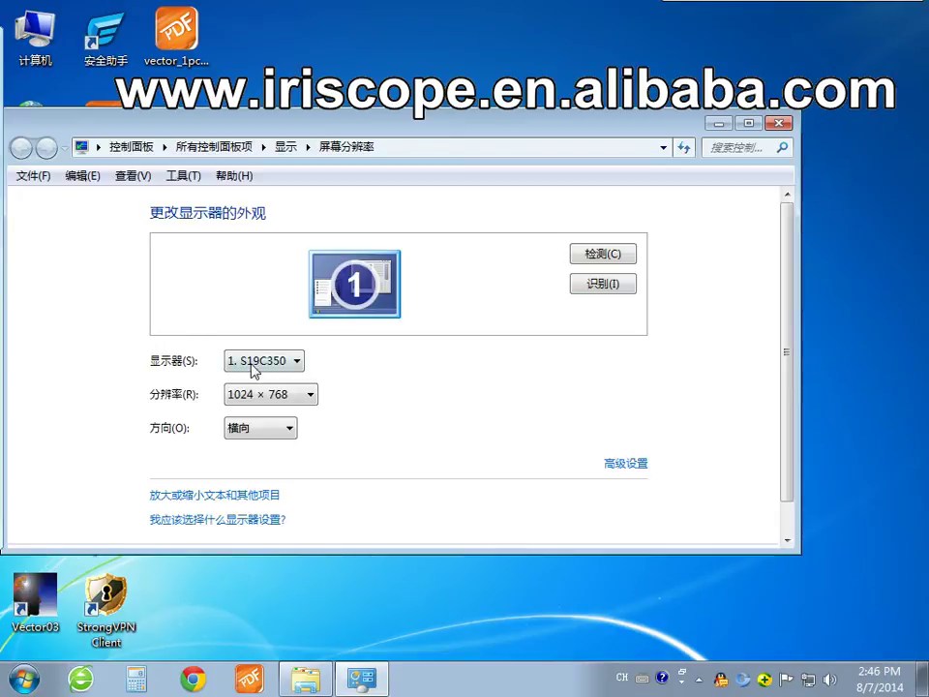
pyautogui.click(284, 395)
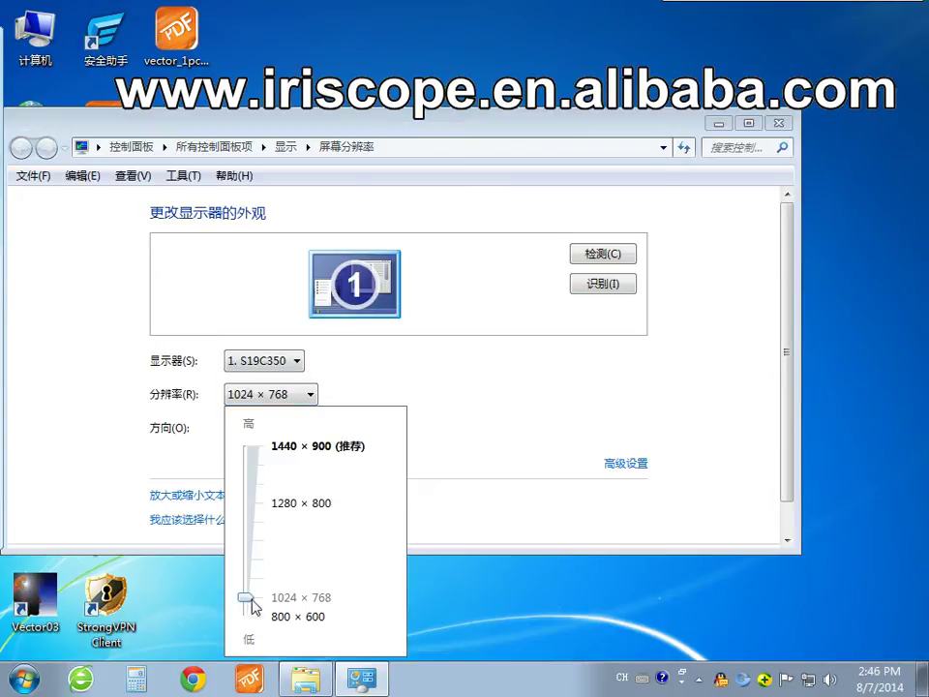
pyautogui.click(405, 343)
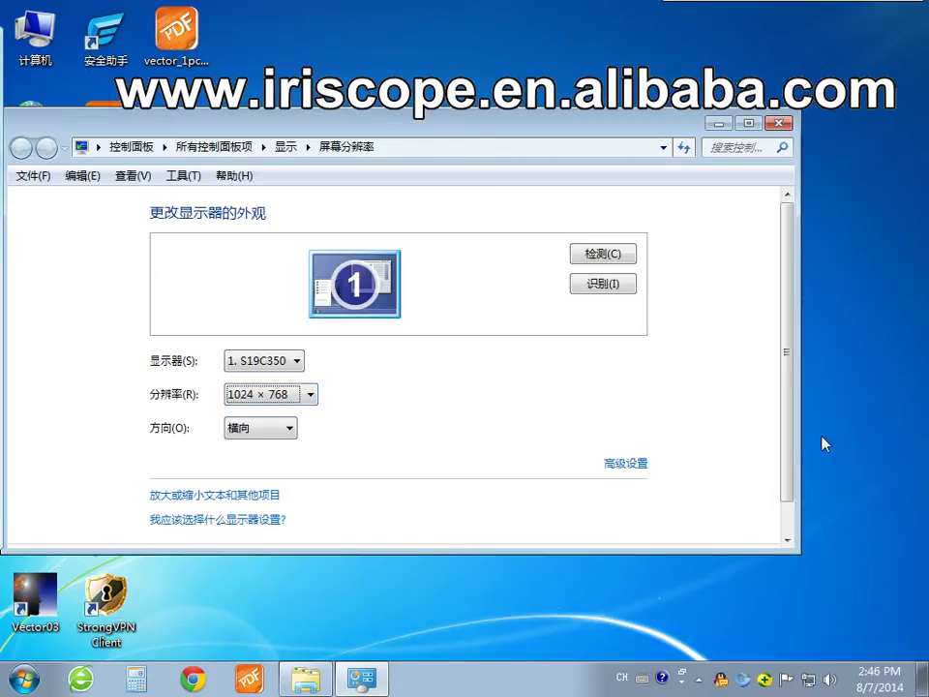
pyautogui.moveTo(790, 462); pyautogui.dragTo(791, 510)
pyautogui.click(459, 534)
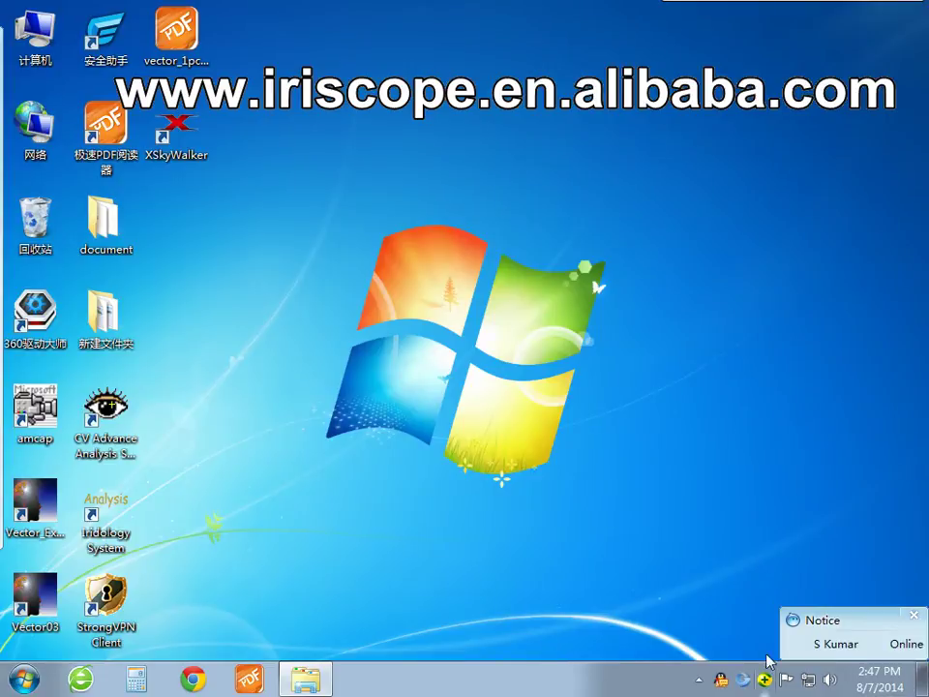
# Open the "spanish 3D-NLS system file" folder and look through the contents of its DRV_3d_NLS_minica_1 subfolder.
pyautogui.click(321, 674)
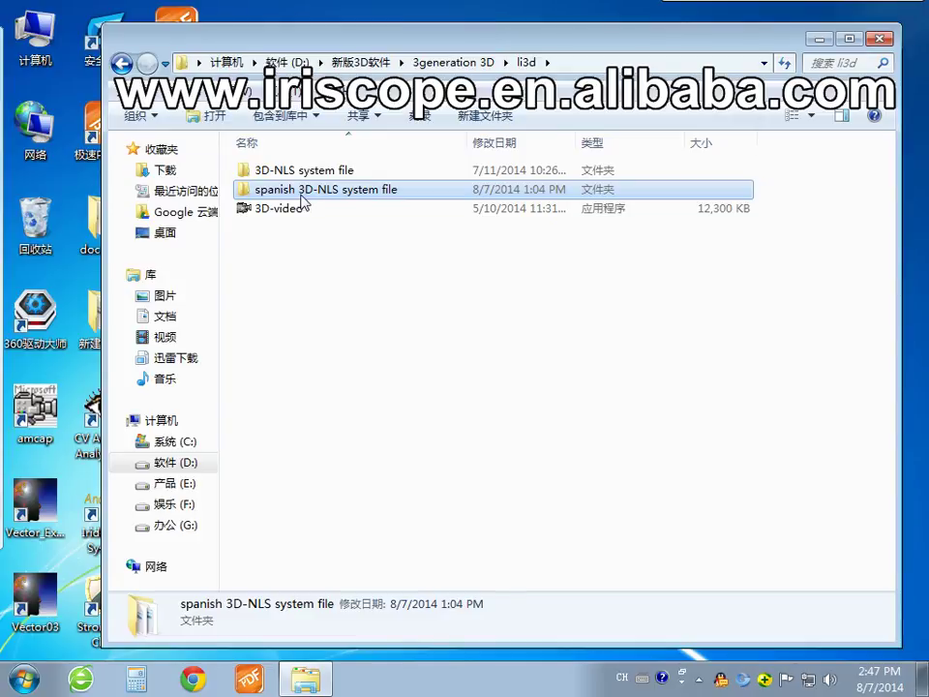
pyautogui.doubleClick(302, 196)
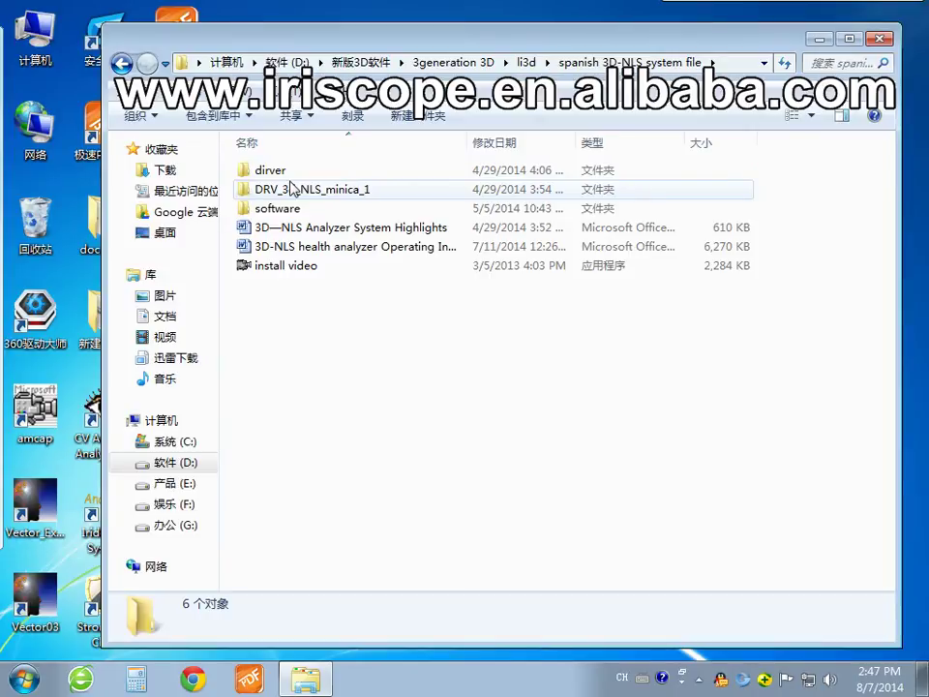
pyautogui.doubleClick(290, 188)
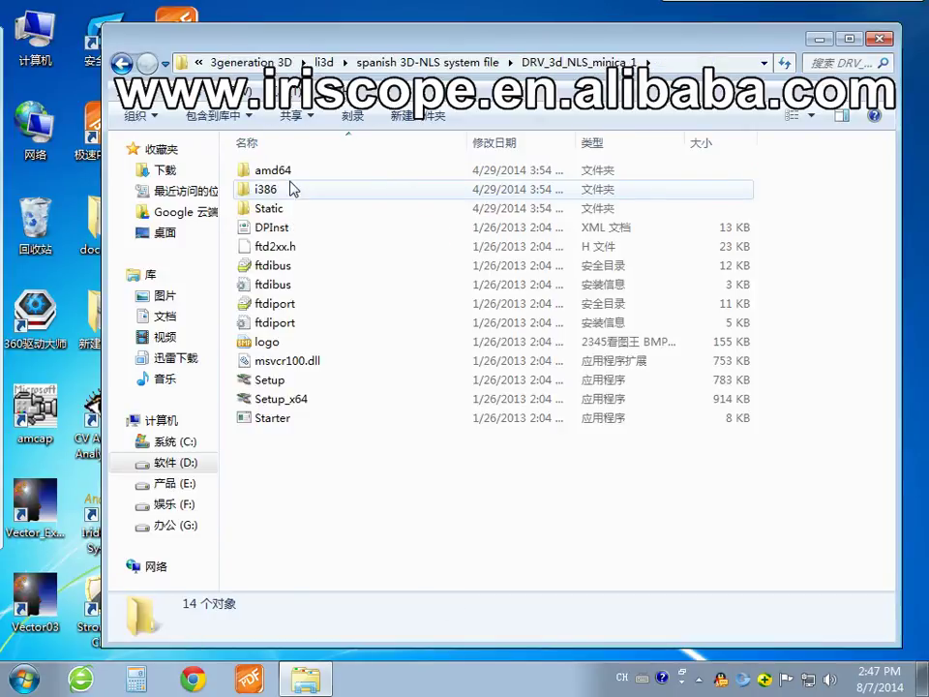
pyautogui.press('BackSpace')
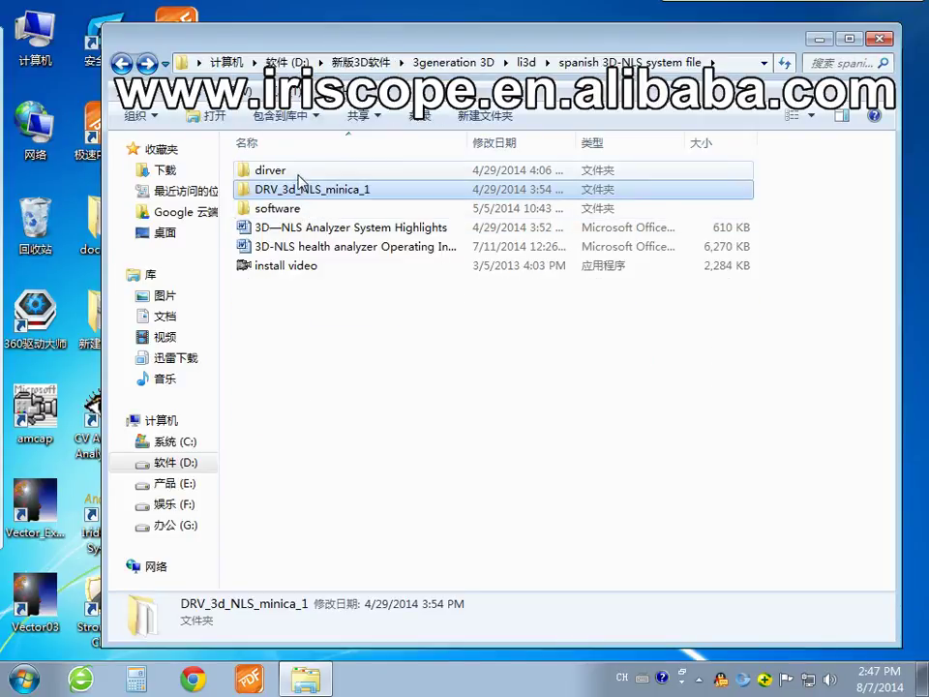
# Install the FTDI driver by running ftdi_ft232_drive from the dirver folder, and finish its installation.
pyautogui.doubleClick(298, 177)
pyautogui.doubleClick(308, 196)
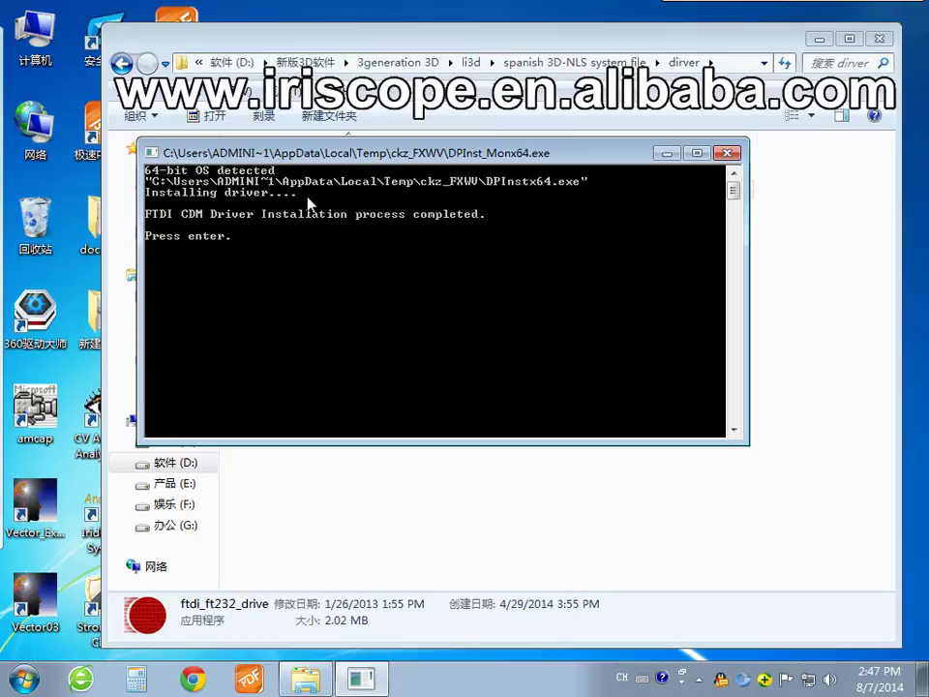
pyautogui.press('Return')
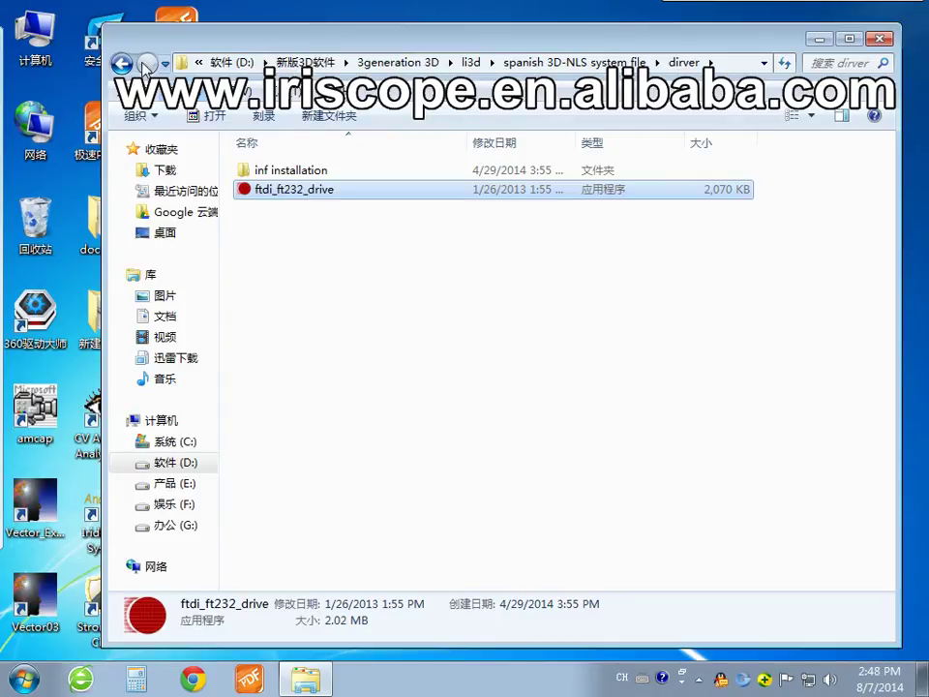
# Go back to the system file folder, open the software subfolder, and try to run the setup application from there.
pyautogui.click(122, 64)
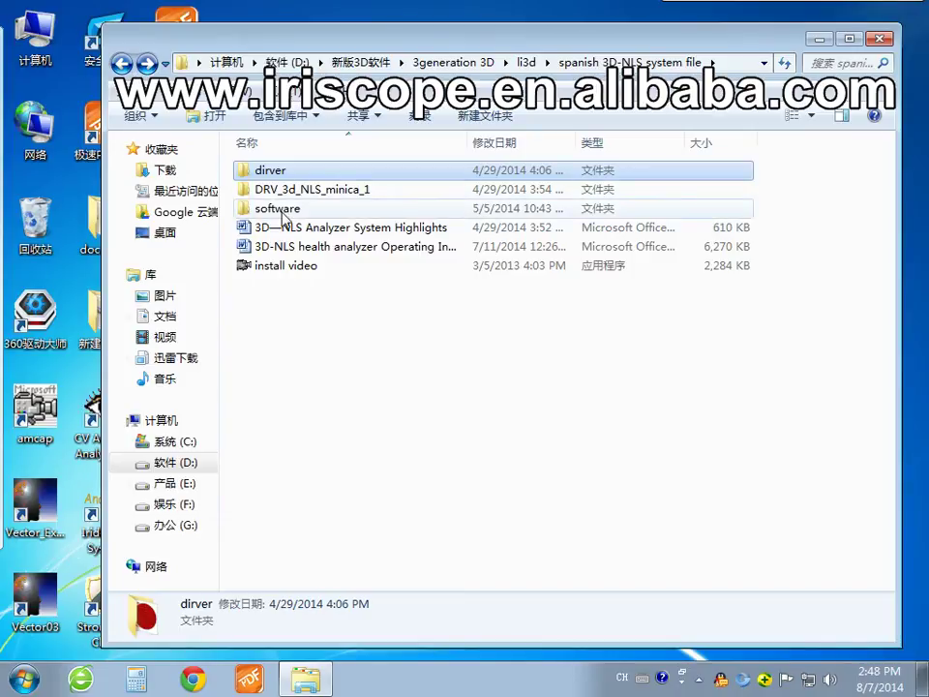
pyautogui.doubleClick(282, 213)
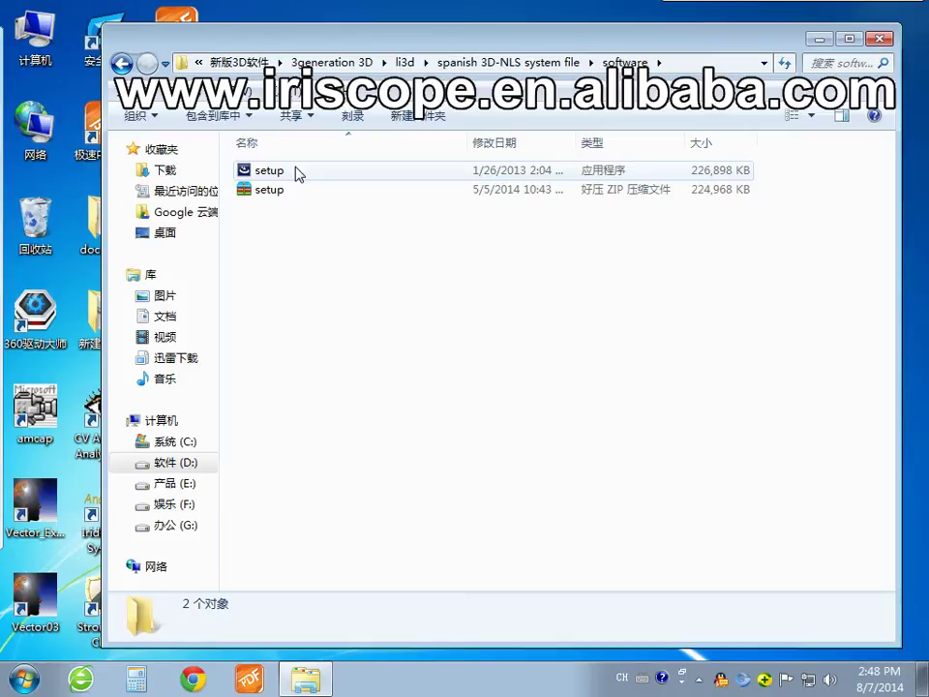
pyautogui.doubleClick(296, 172)
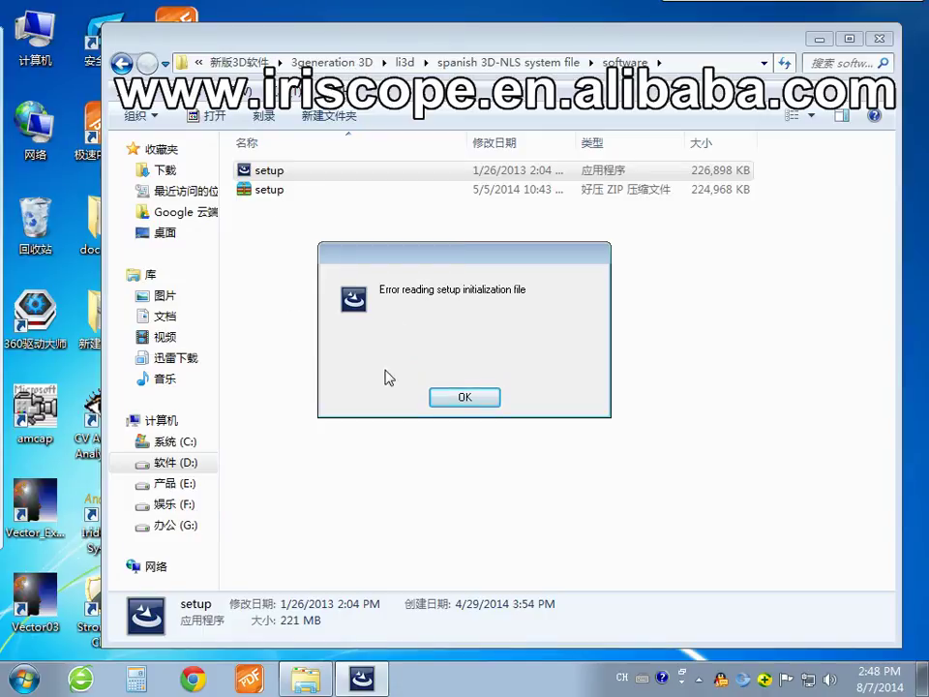
pyautogui.click(460, 398)
# Copy the setup application to the desktop and launch that copy.
pyautogui.doubleClick(278, 173)
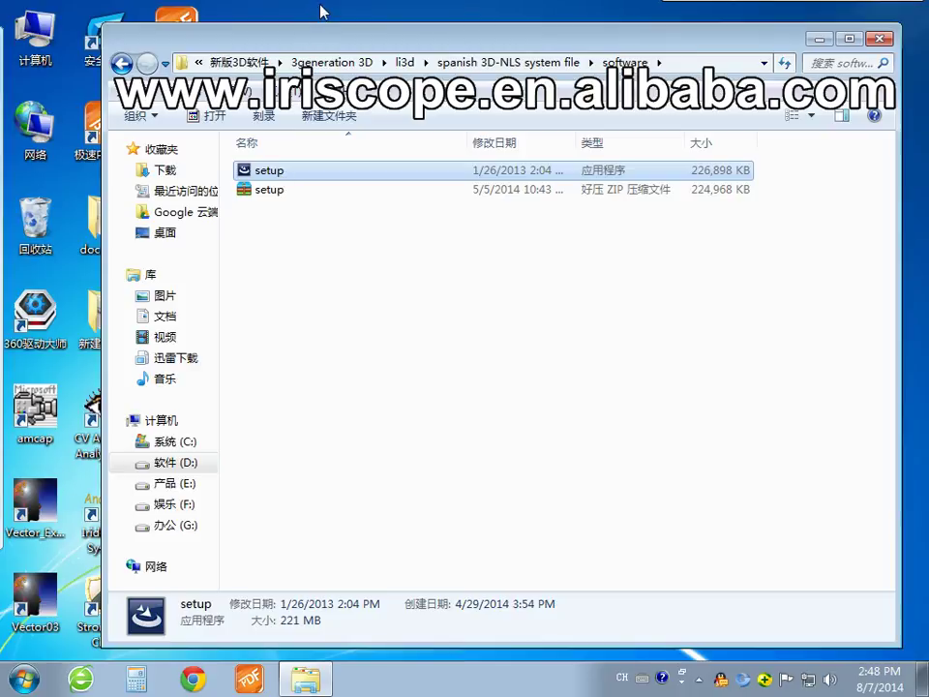
pyautogui.click(815, 40)
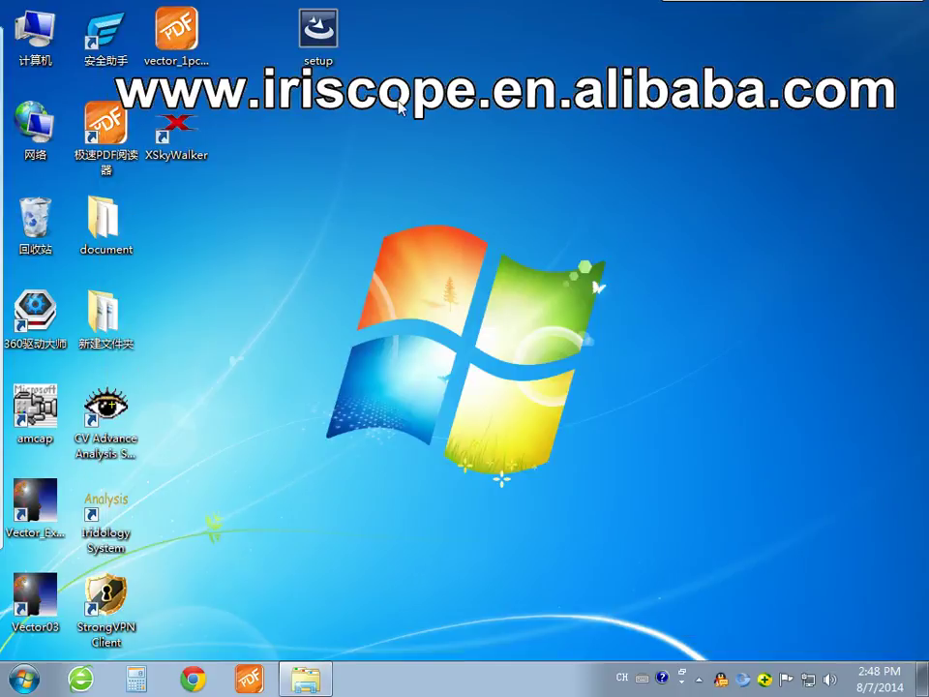
pyautogui.click(320, 53)
pyautogui.doubleClick(320, 53)
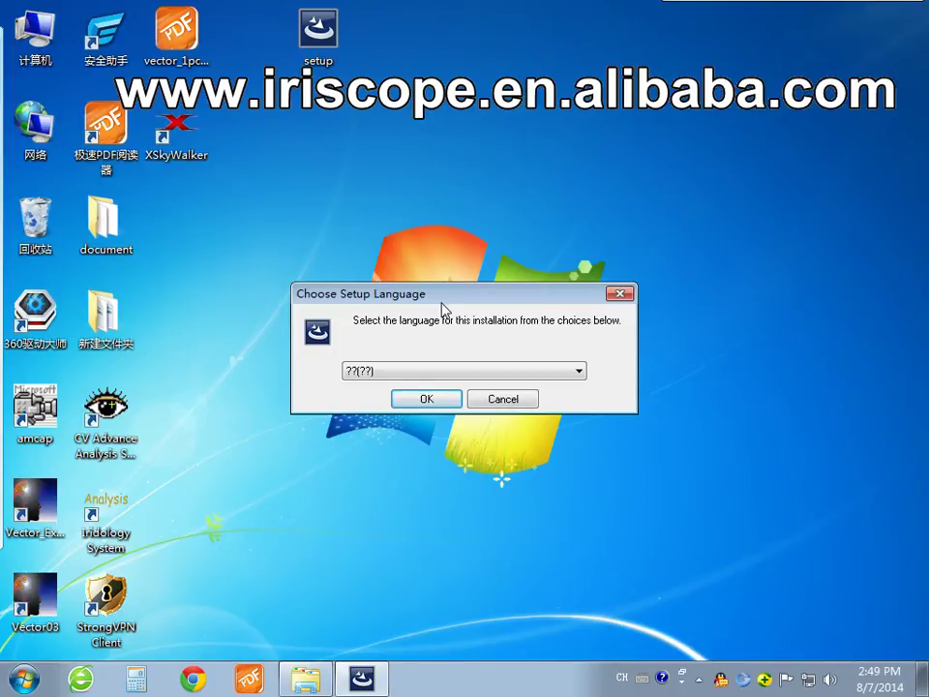
# Choose the first entry in the list, "??(??)", as the setup language and continue.
pyautogui.click(439, 378)
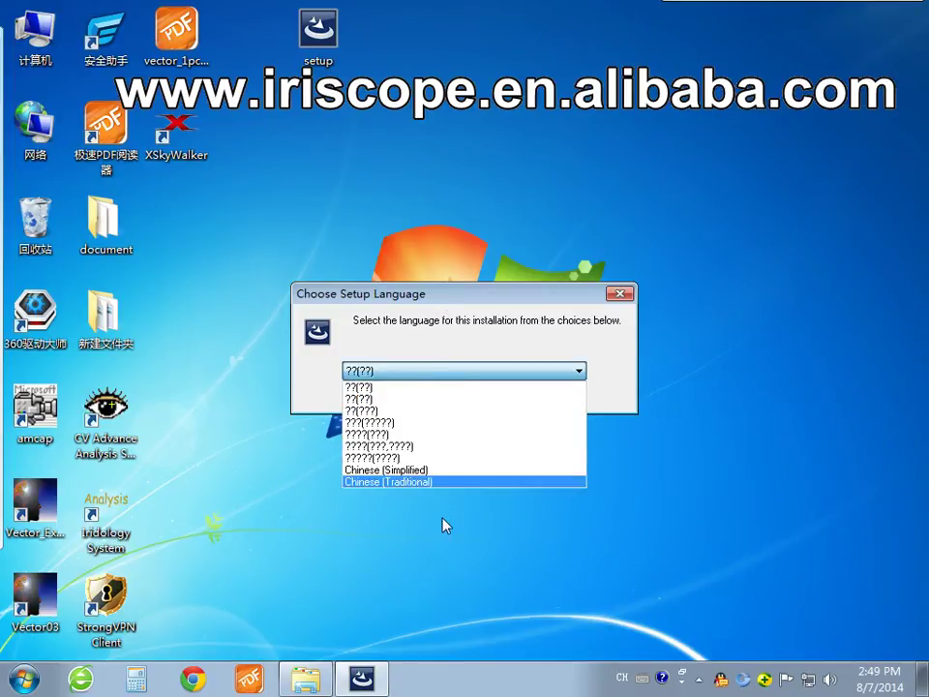
pyautogui.click(444, 387)
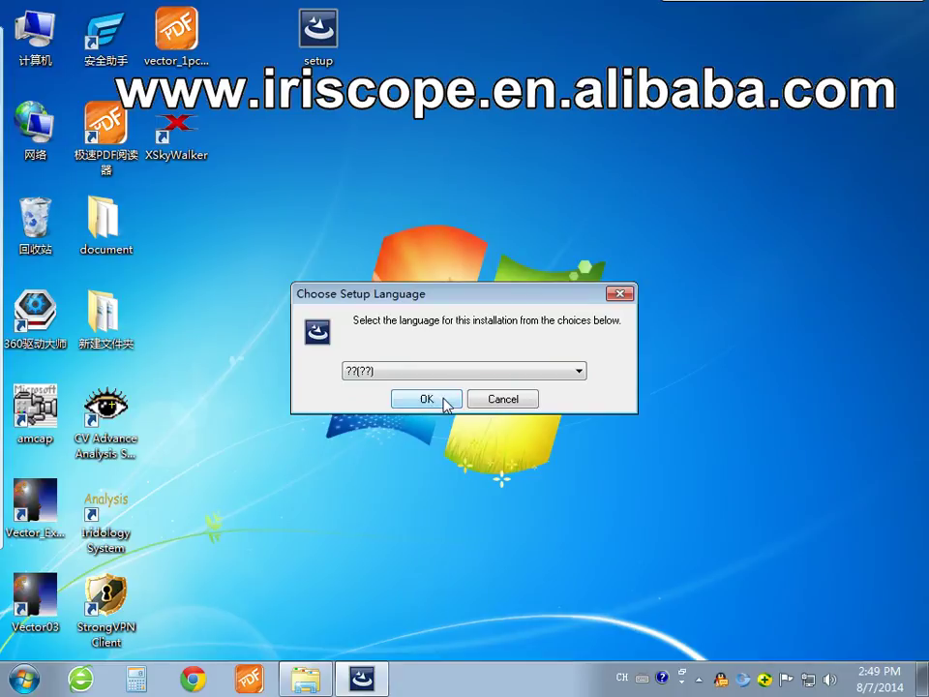
pyautogui.click(426, 399)
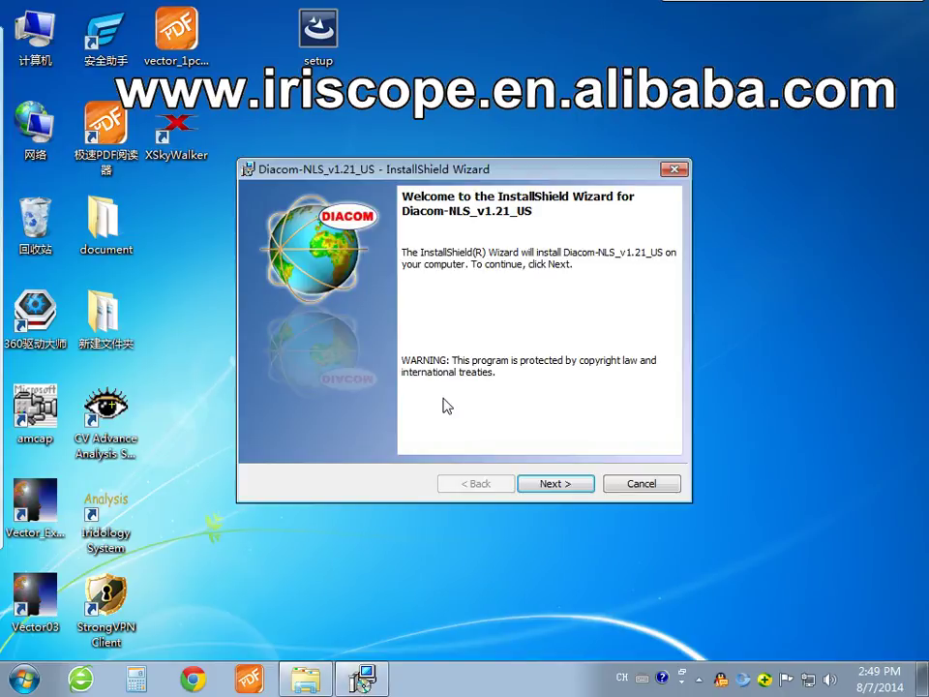
# Install Diacom-NLS_v1.21_US with the InstallShield Wizard and exit the wizard on completion.
pyautogui.click(563, 491)
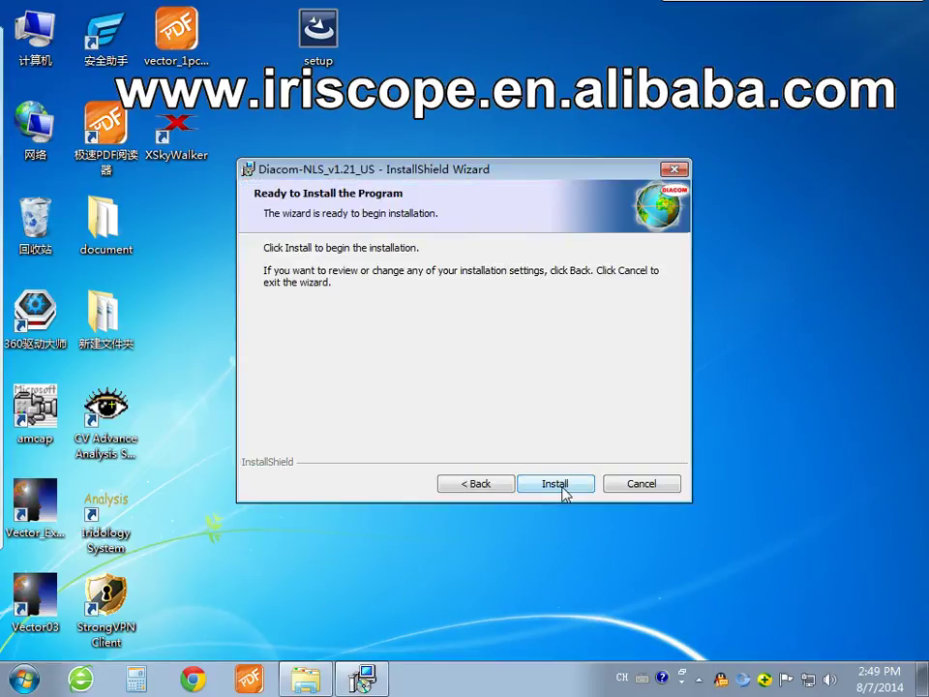
pyautogui.click(555, 484)
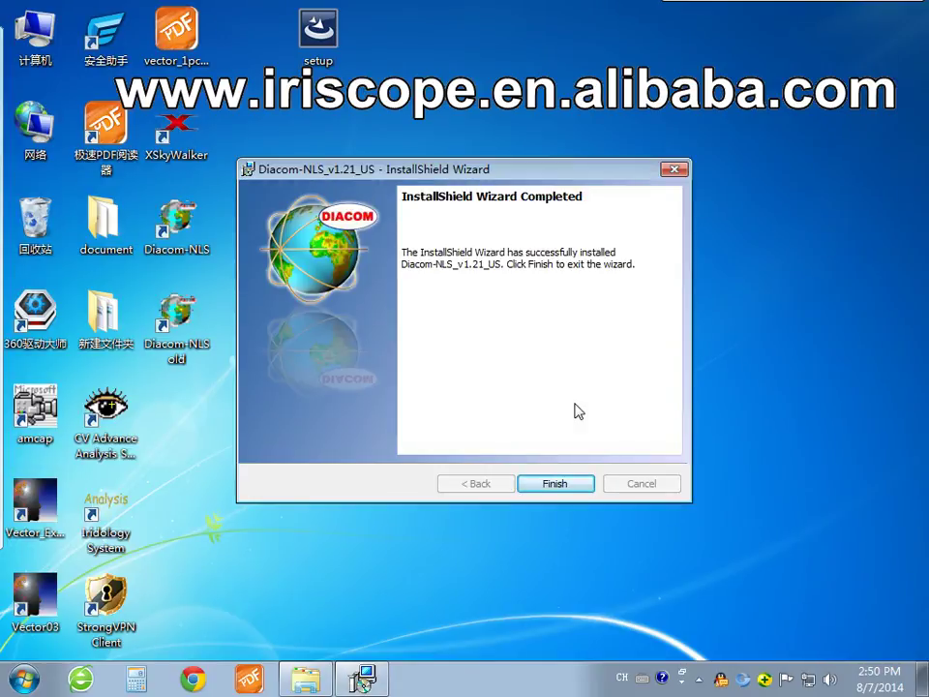
pyautogui.click(568, 486)
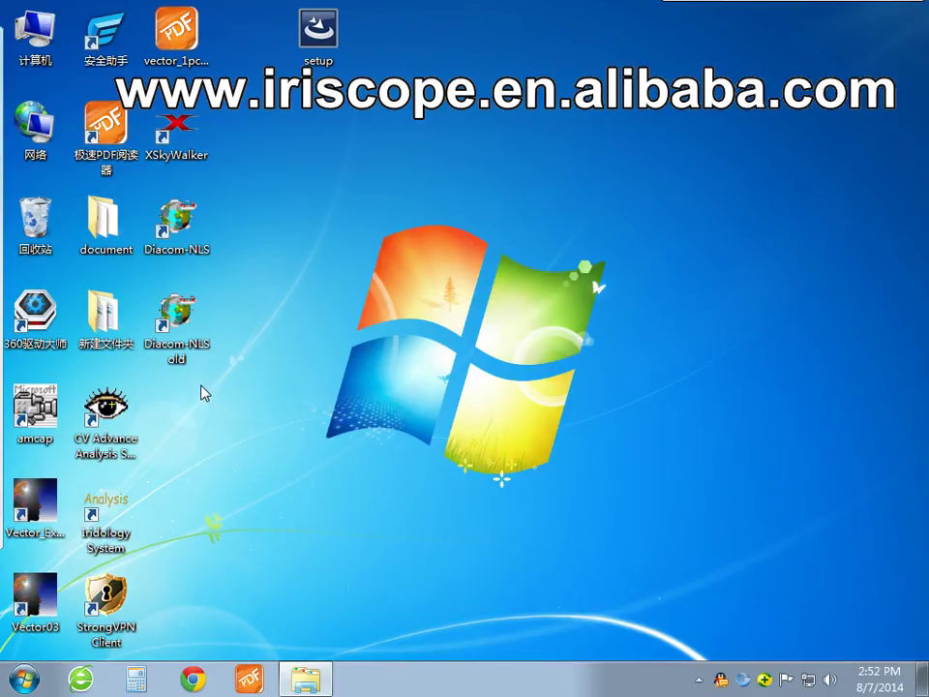
# Launch Diacom-NLS old from the desktop, dismiss the first launch attempt, and start the program again.
pyautogui.doubleClick(174, 360)
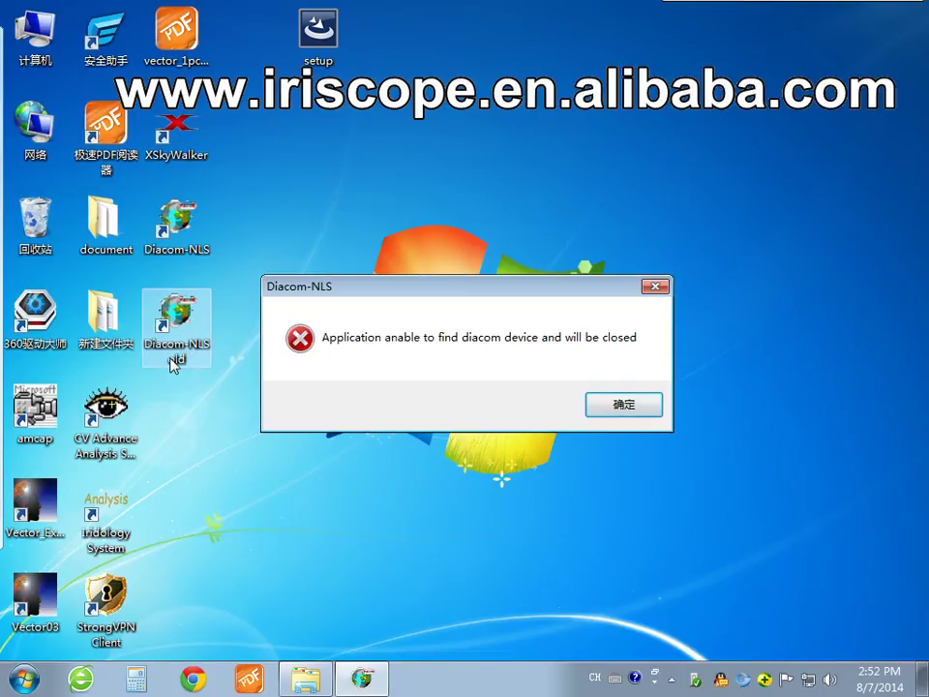
pyautogui.click(619, 411)
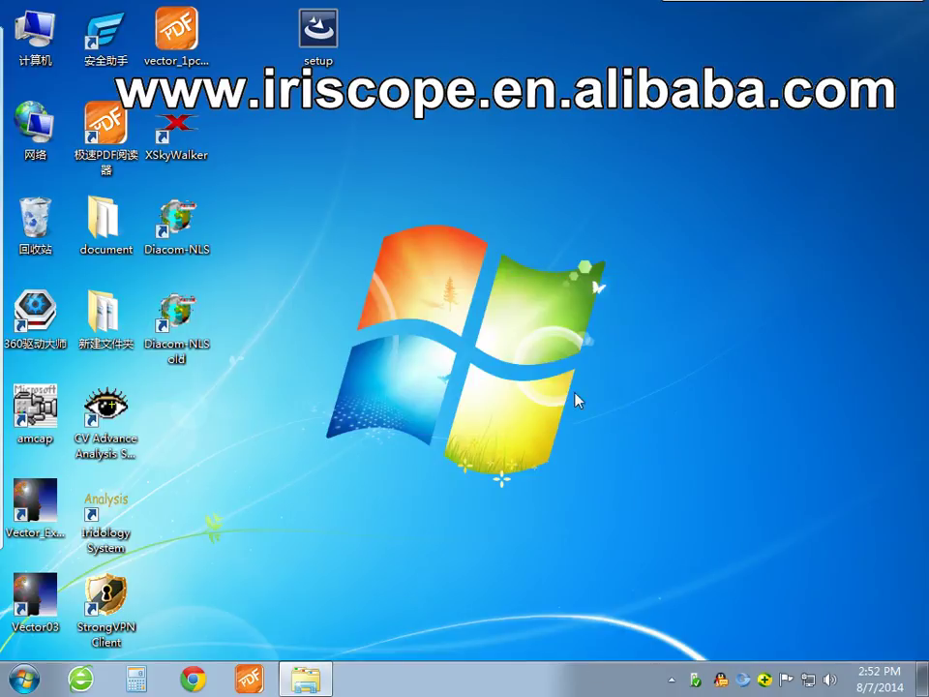
pyautogui.doubleClick(173, 343)
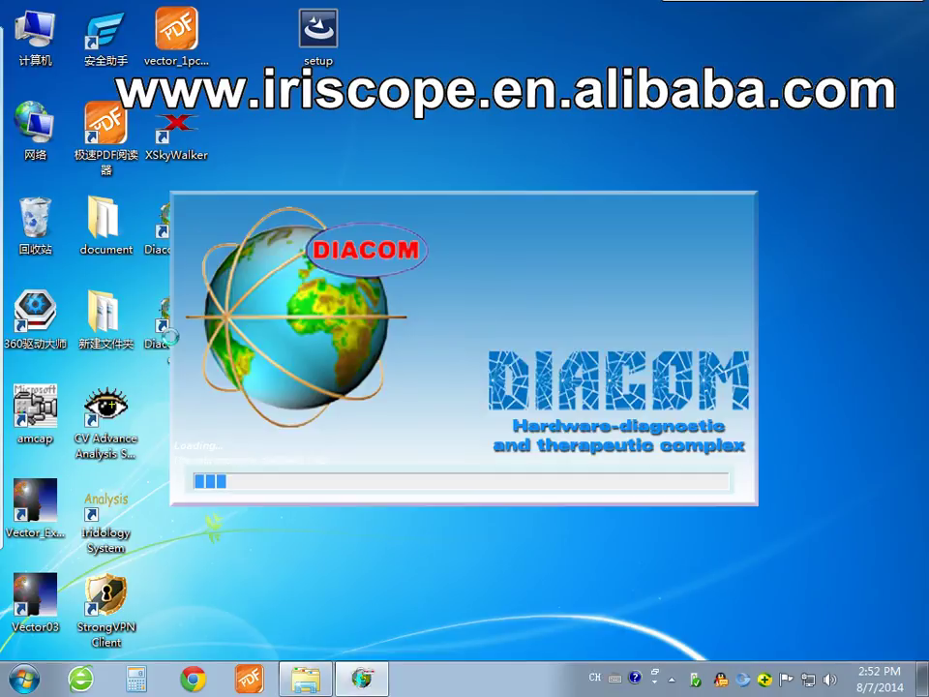